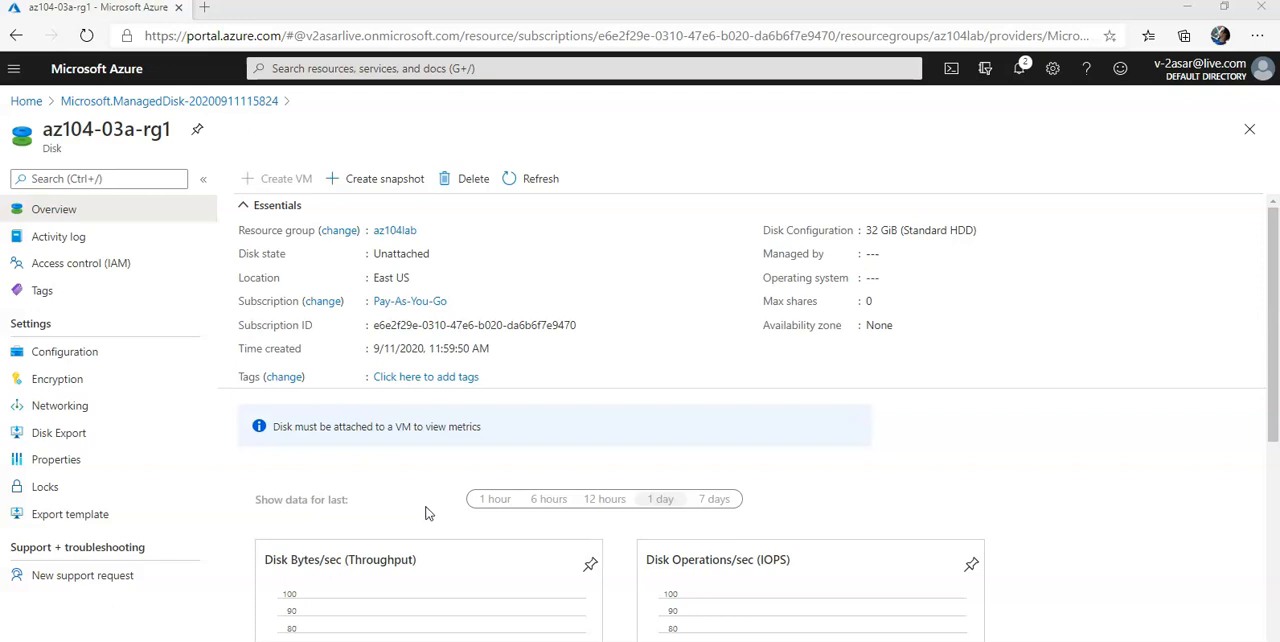
From the portal home, go to Resource groups and enter the az104lab group
left_click(22, 101)
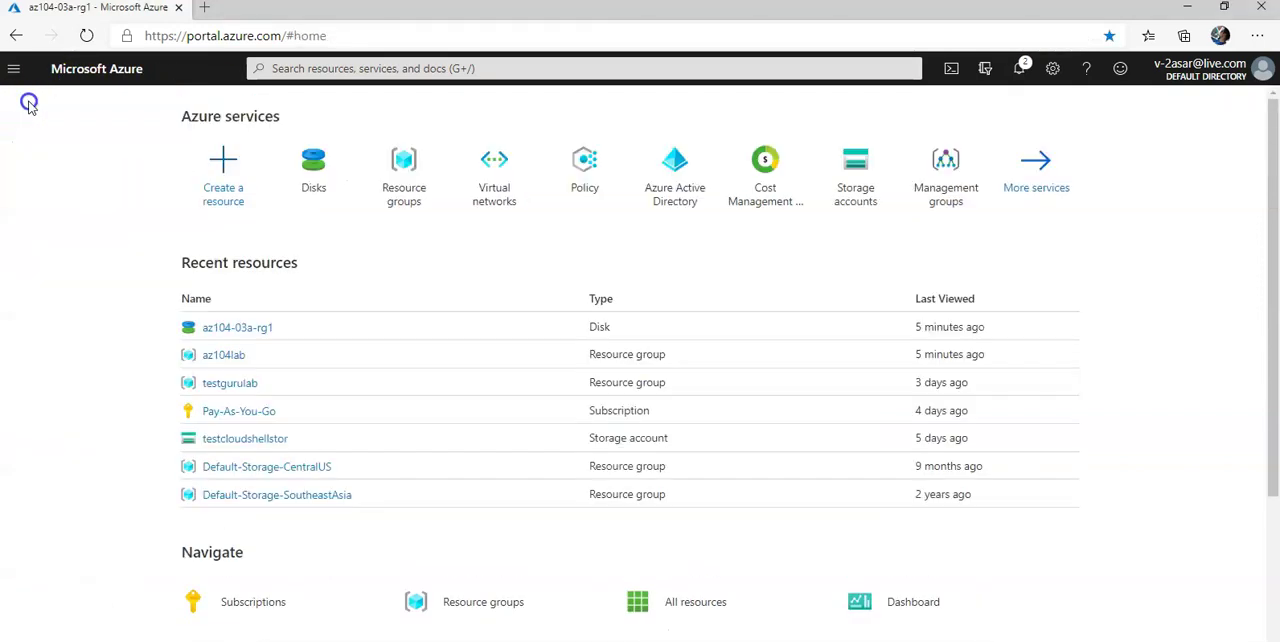
left_click(405, 205)
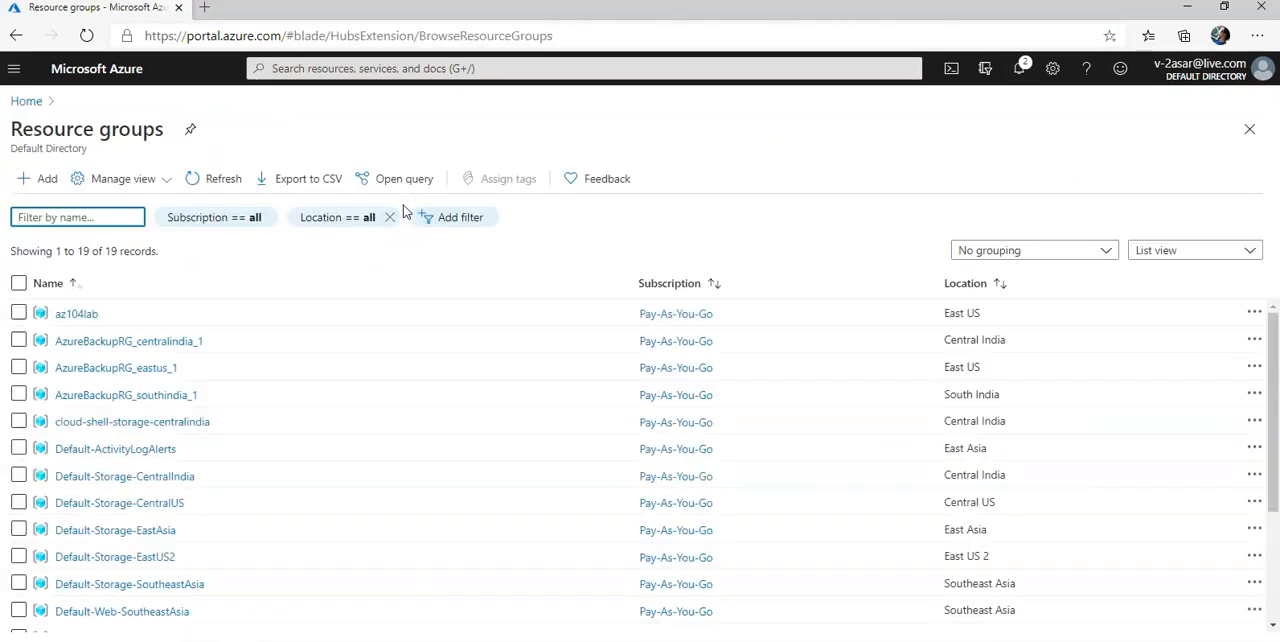
left_click(76, 313)
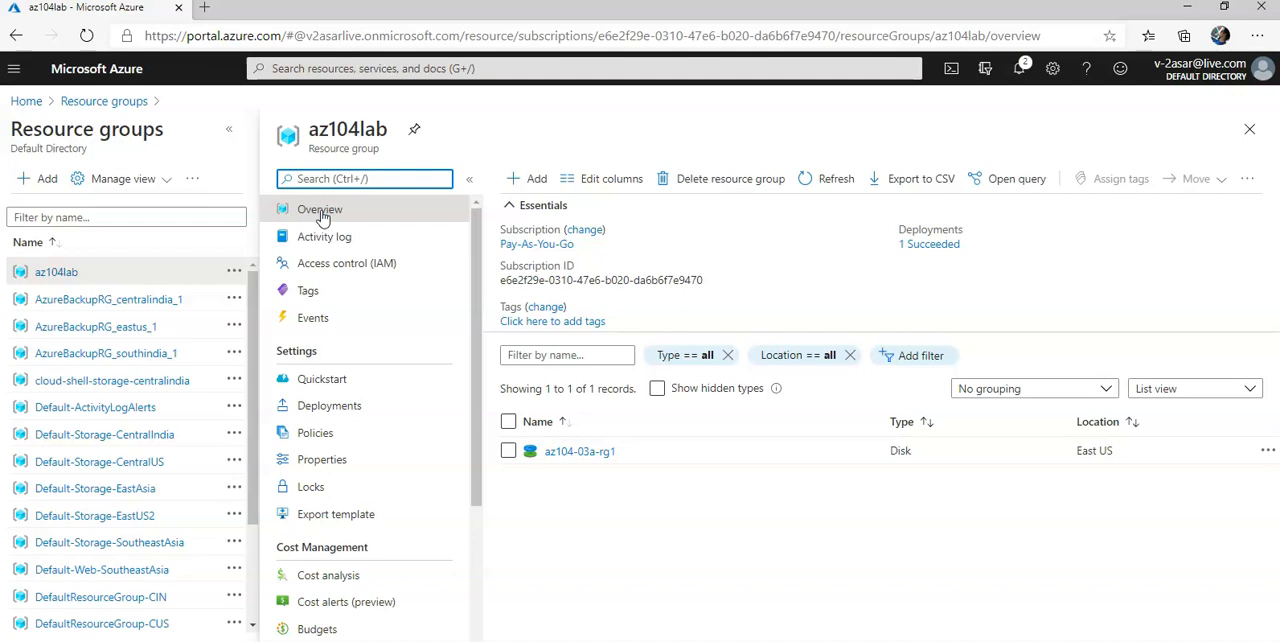
Select disk az104-03a-rg1 and choose Move to another resource group
left_click(508, 452)
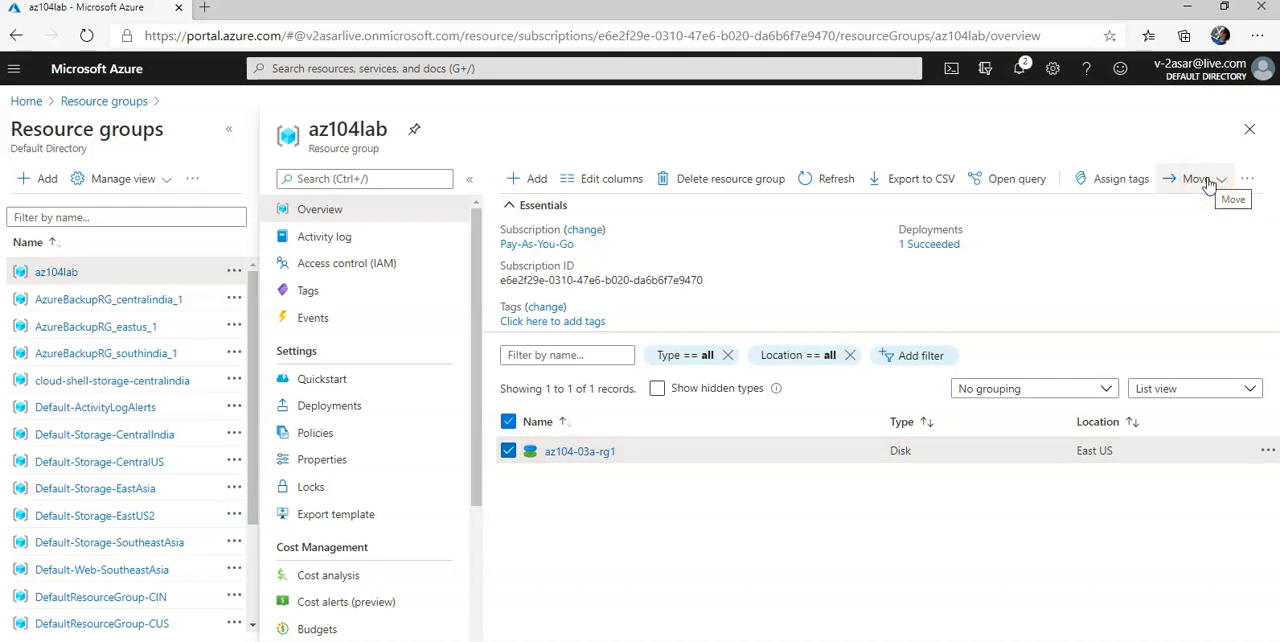
left_click(1208, 183)
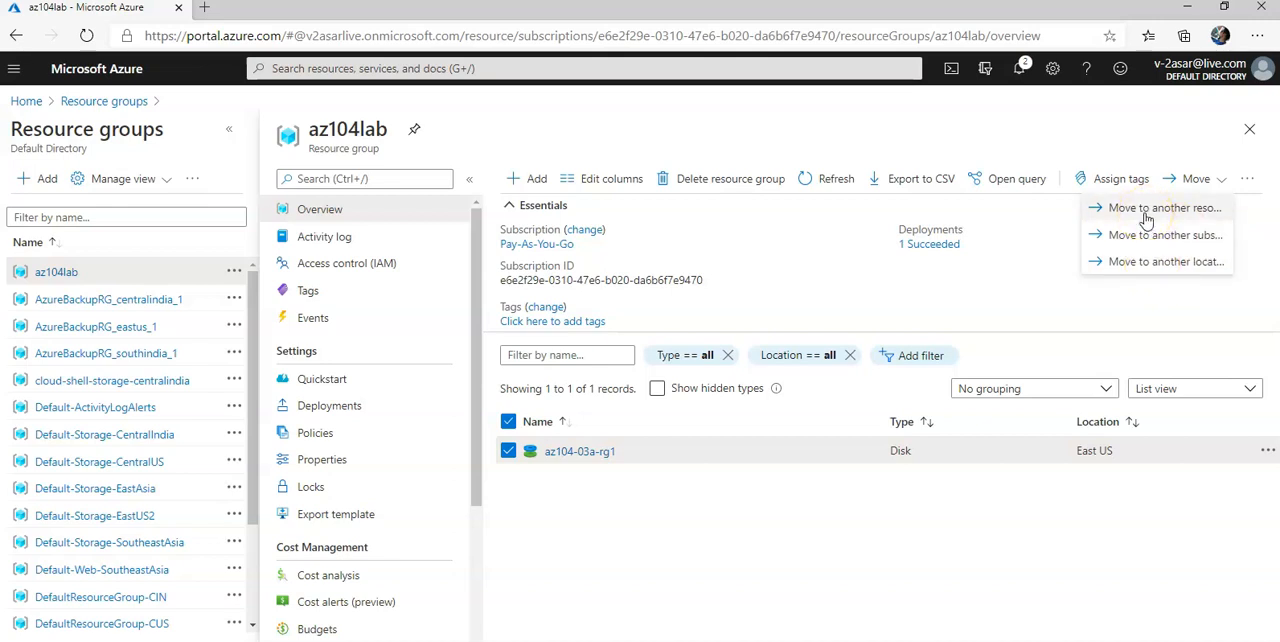
left_click(1147, 208)
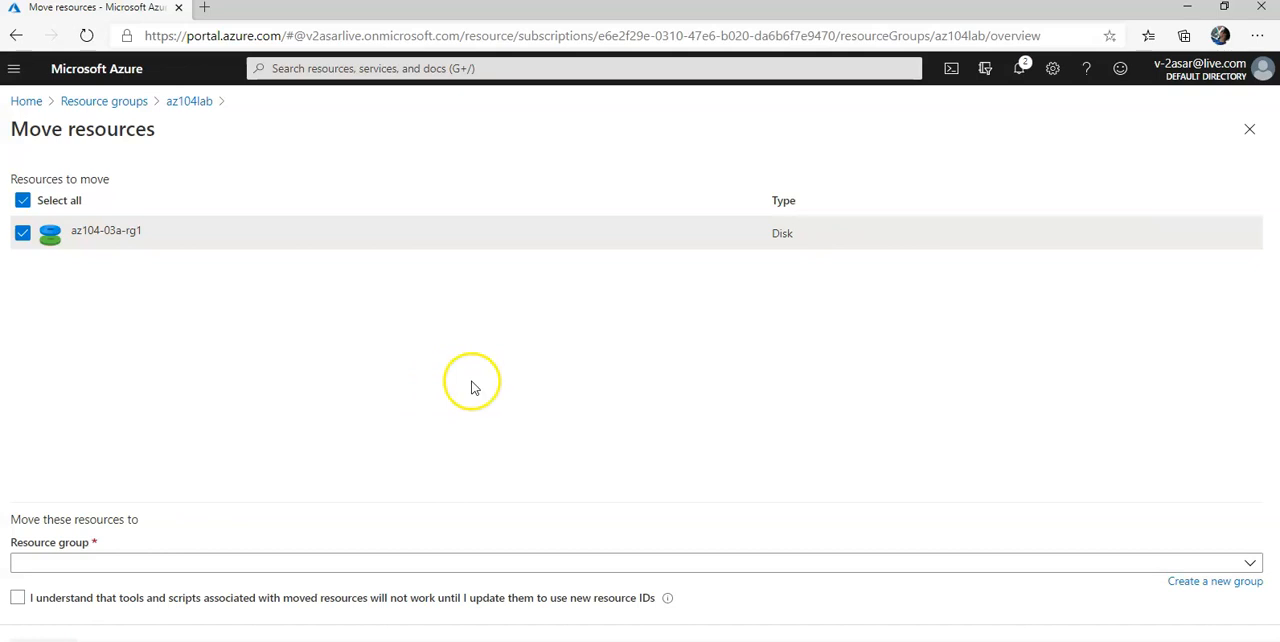
Create destination group az104lab2, acknowledge the resource ID change, and submit the move
left_click(1208, 583)
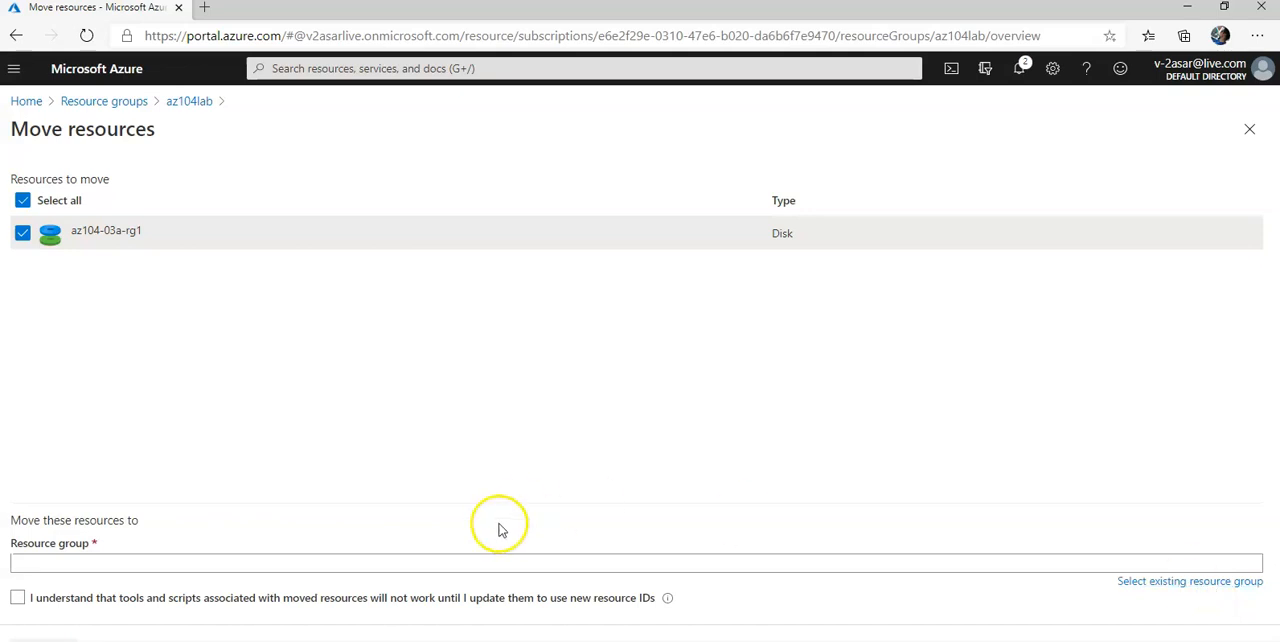
left_click(380, 560)
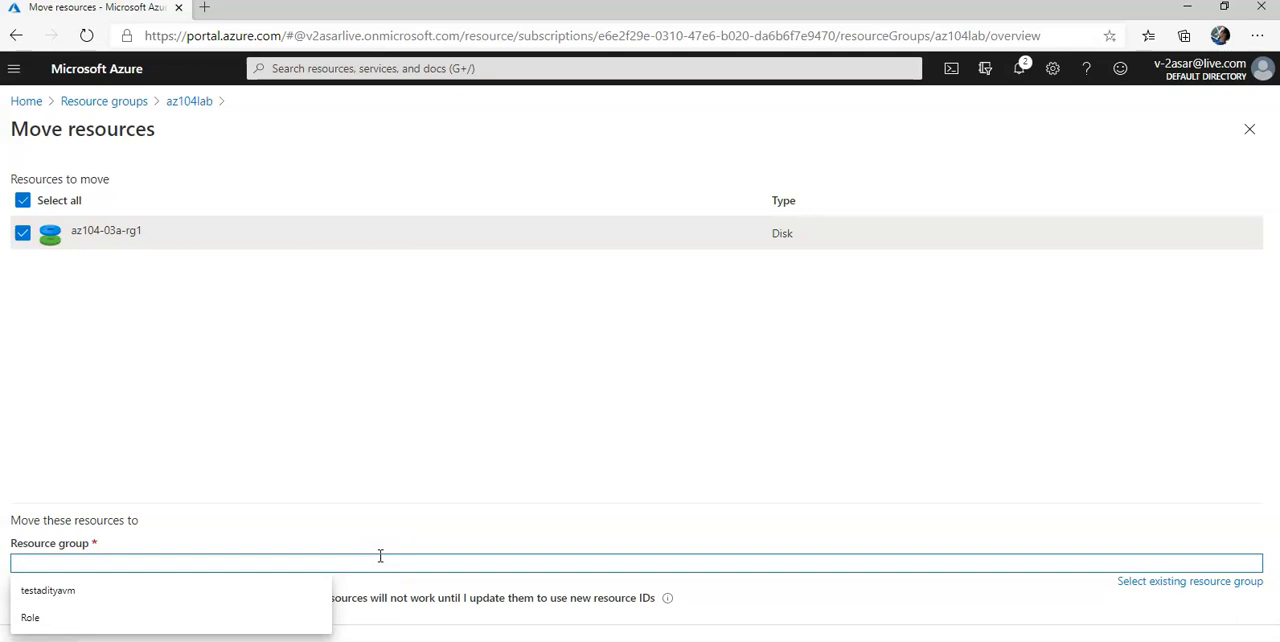
type("az1")
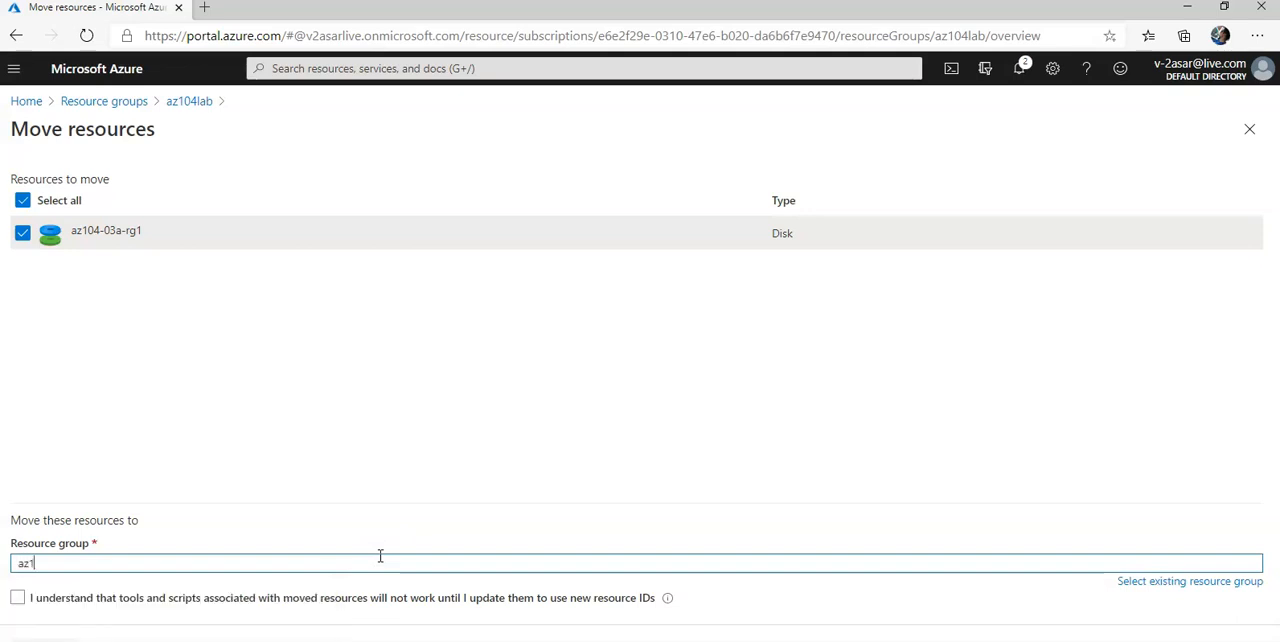
type("04")
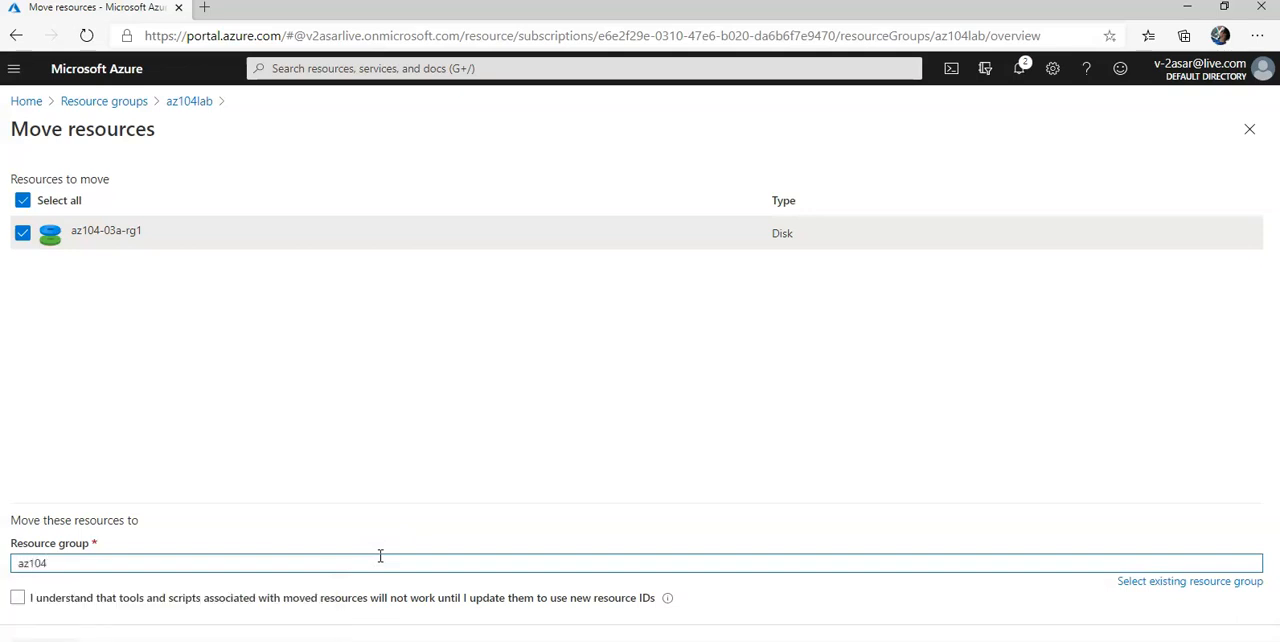
type("lab2")
left_click(17, 597)
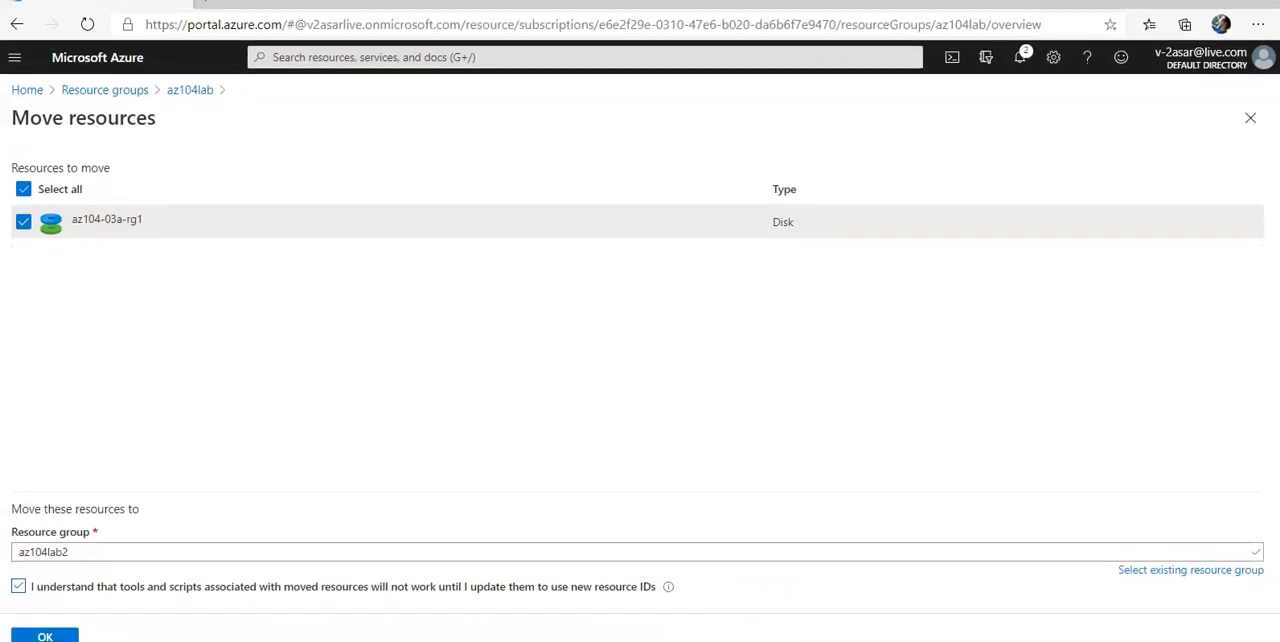
left_click(45, 630)
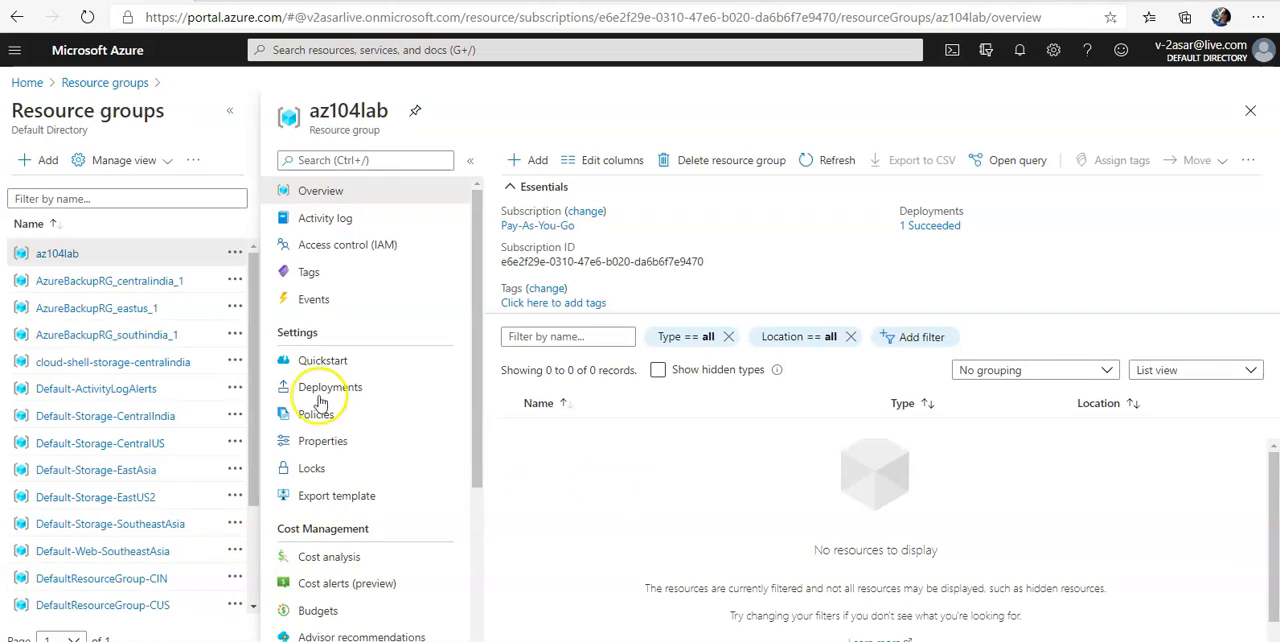
Refresh Resource groups, enter az104lab2, and bring up disk az104-03a-rg1
left_click(100, 82)
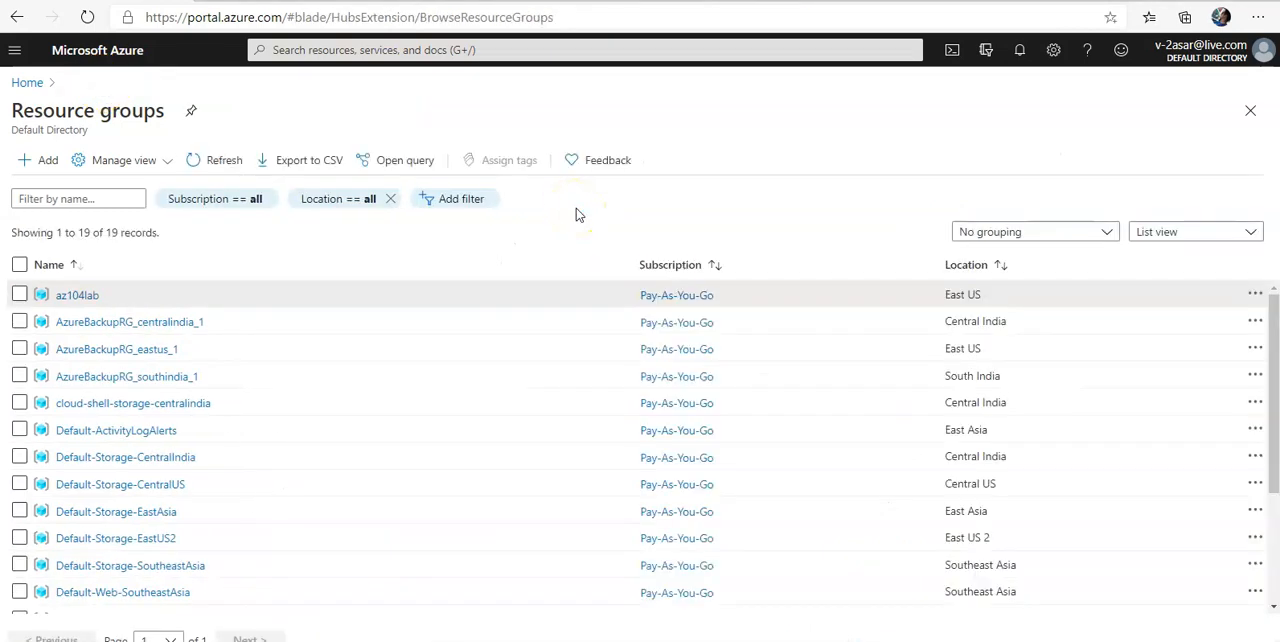
scroll(265, 437, "down", 3)
scroll(265, 437, "down", 2)
scroll(265, 437, "up", 3)
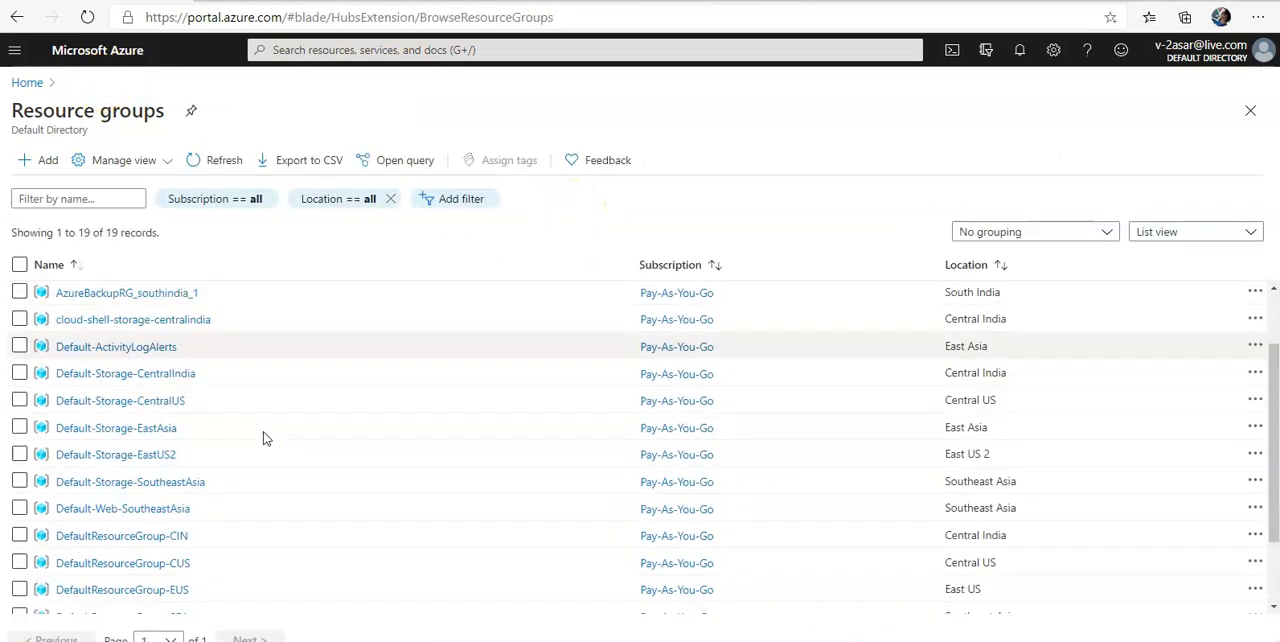
scroll(265, 437, "up", 2)
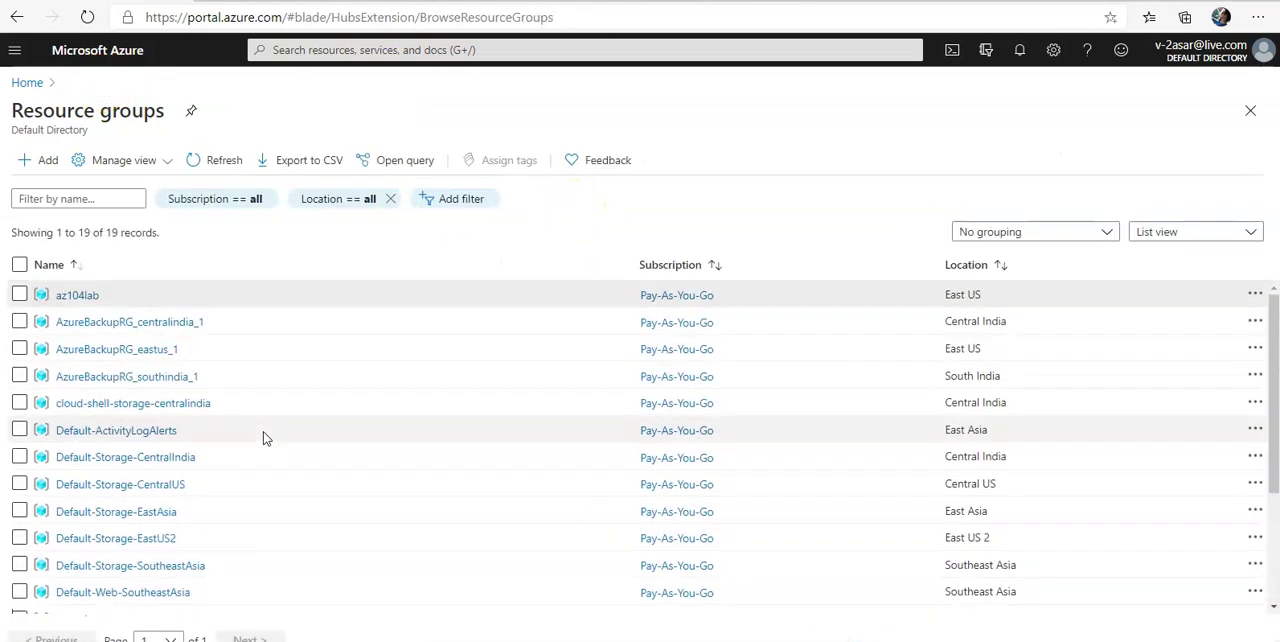
left_click(207, 167)
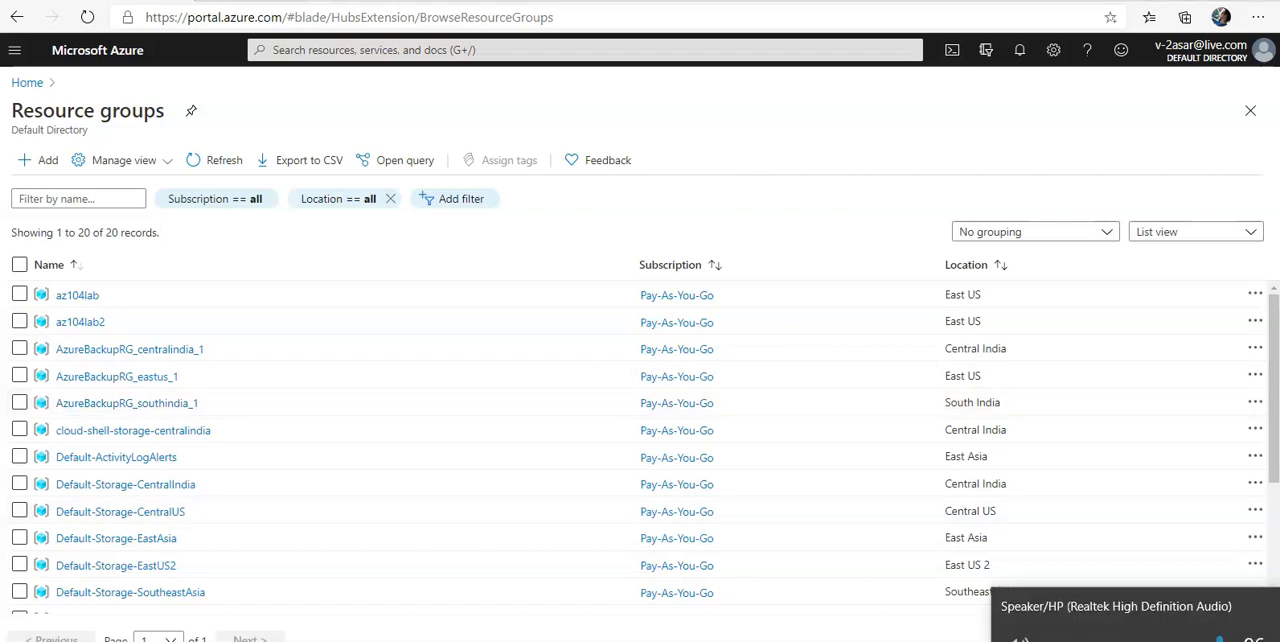
left_click(80, 321)
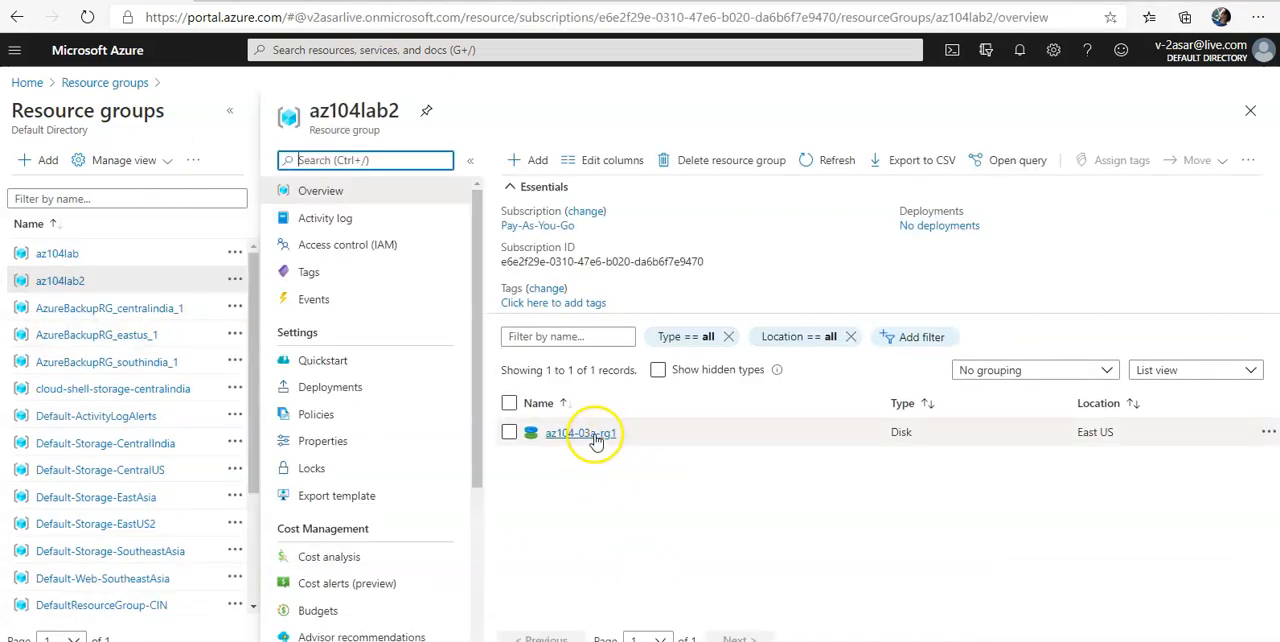
left_click(580, 432)
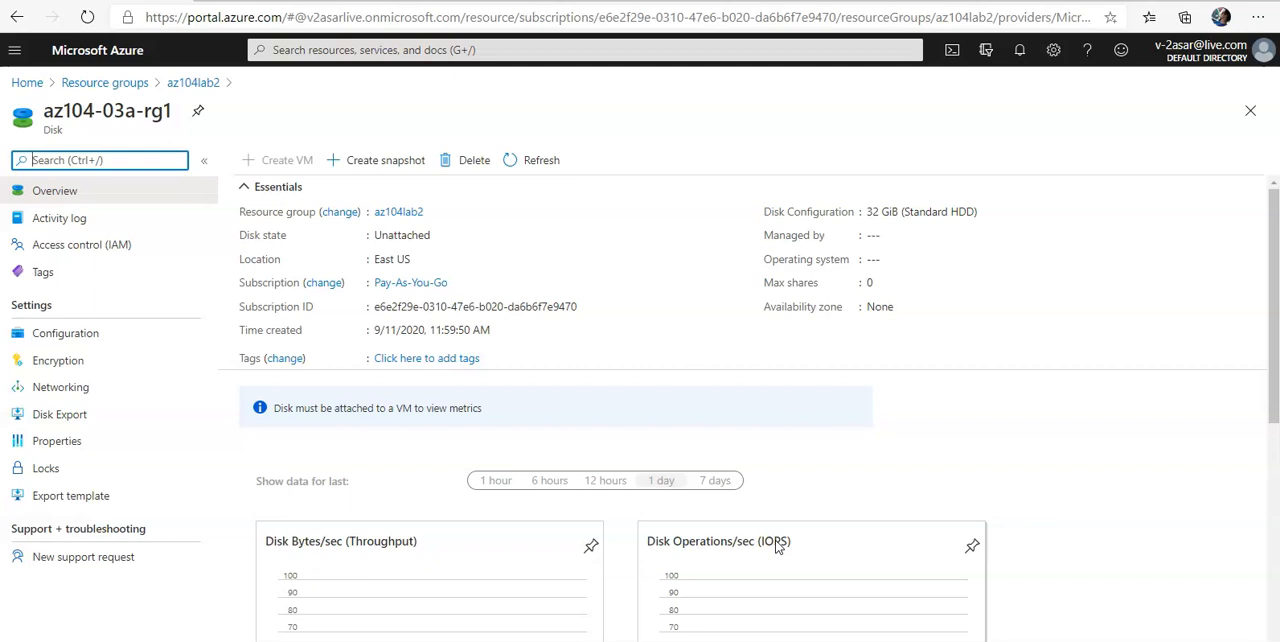
mouse_move(392, 259)
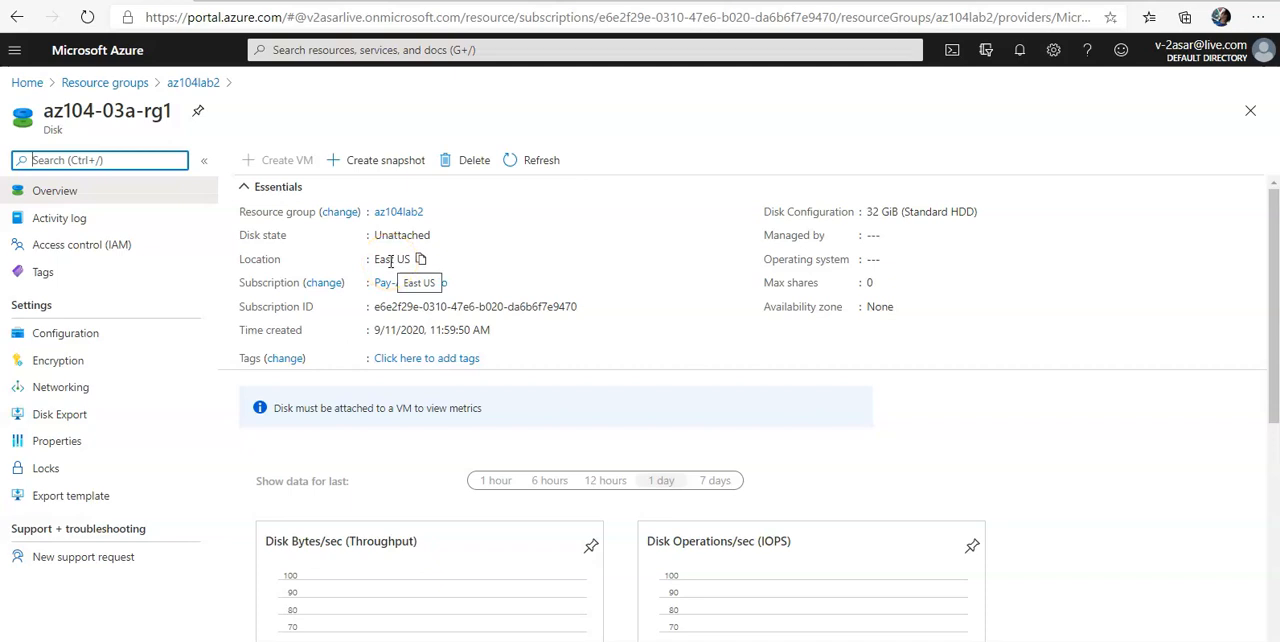
In az104lab2, select az104-03a-rg1, check the Move menu, then go to the disk's Locks page
left_click(75, 191)
left_click(160, 90)
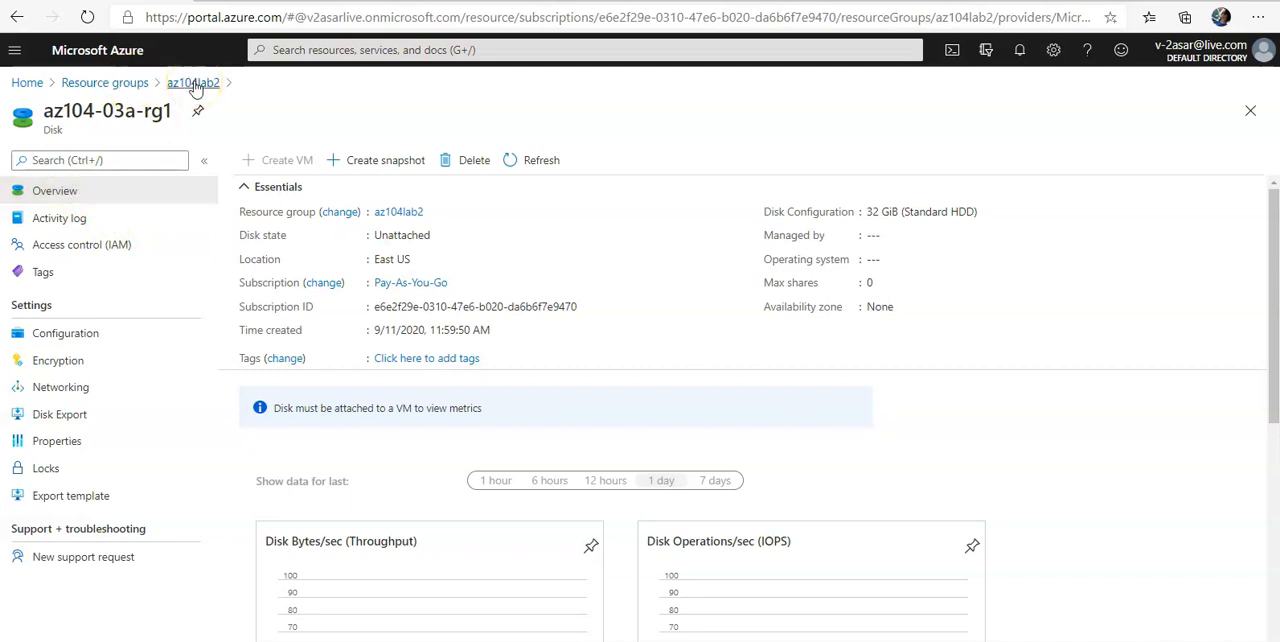
left_click(193, 83)
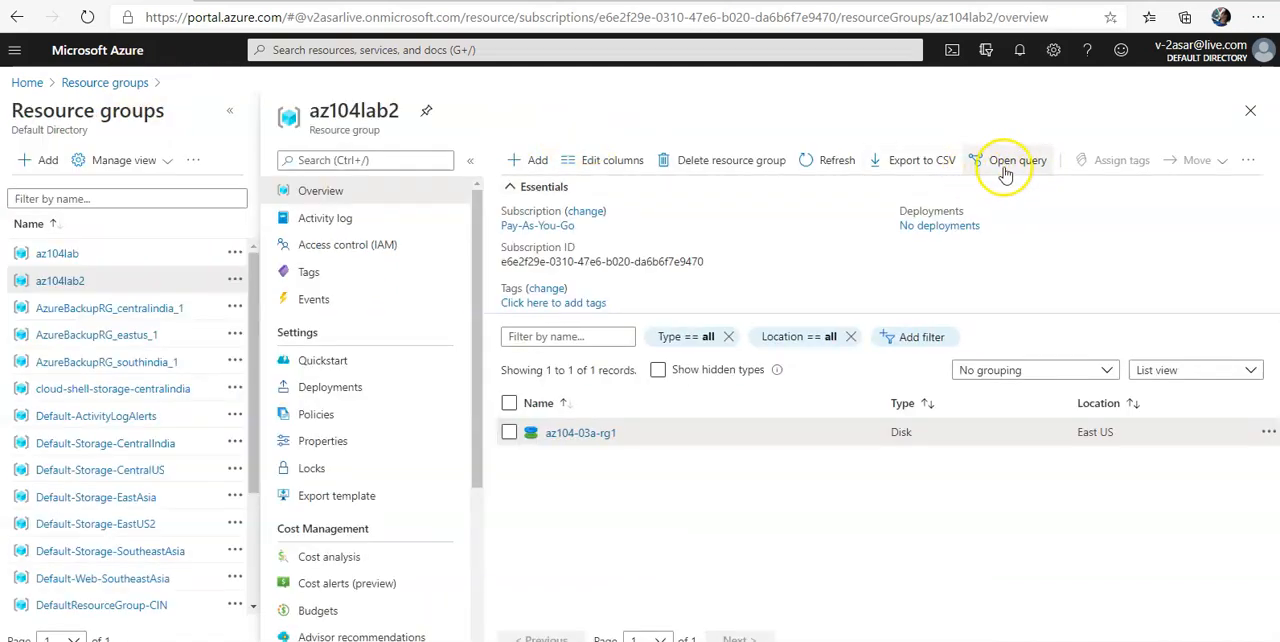
left_click(509, 432)
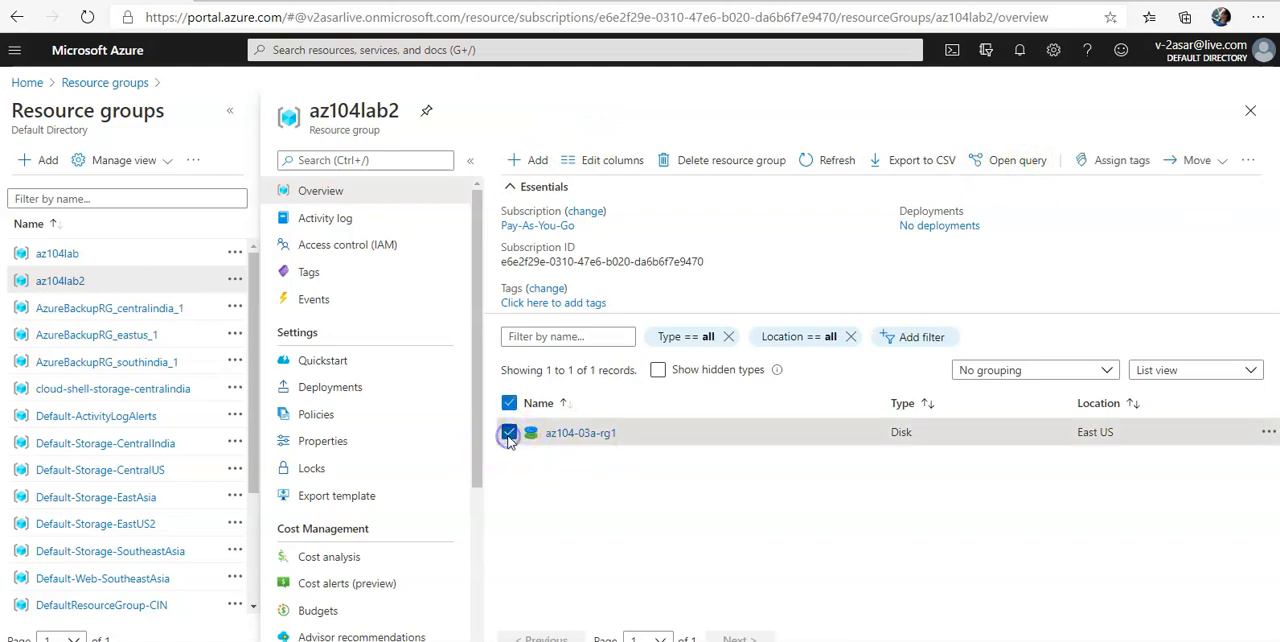
left_click(1197, 160)
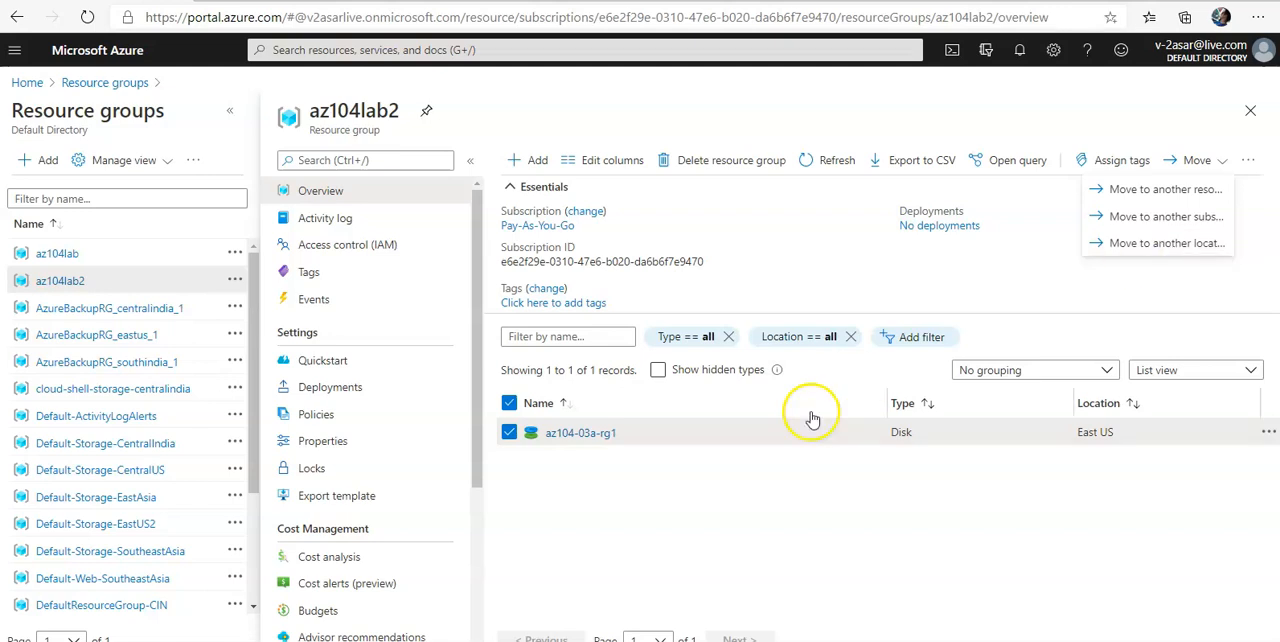
left_click(580, 432)
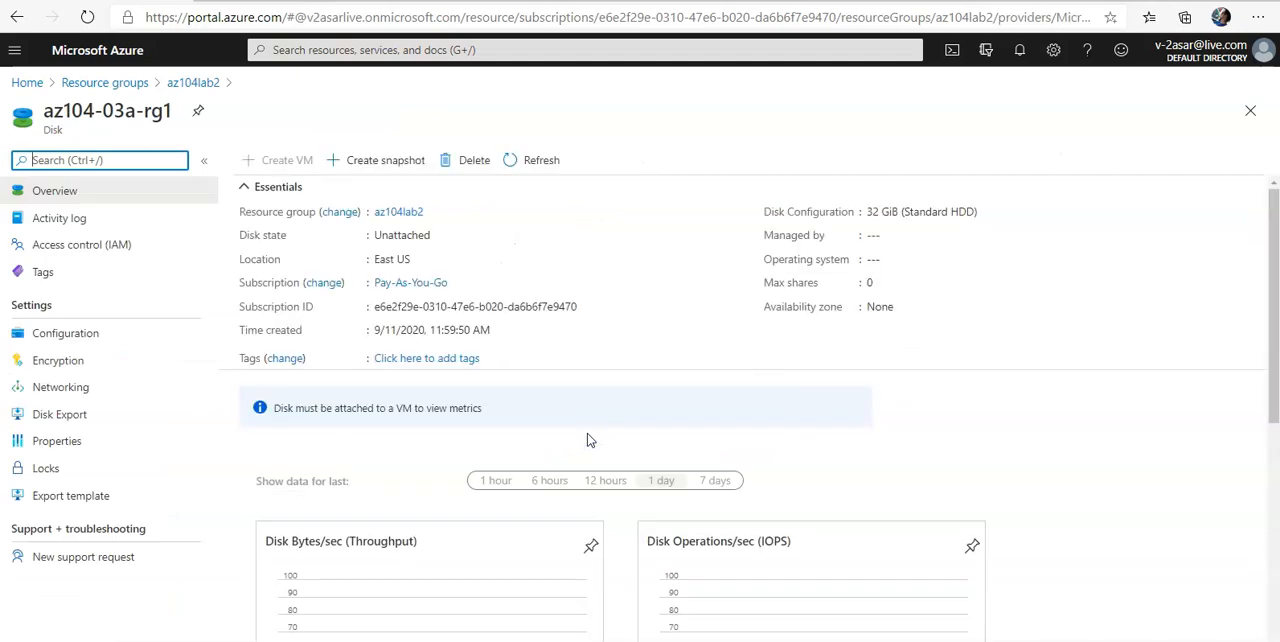
left_click(46, 468)
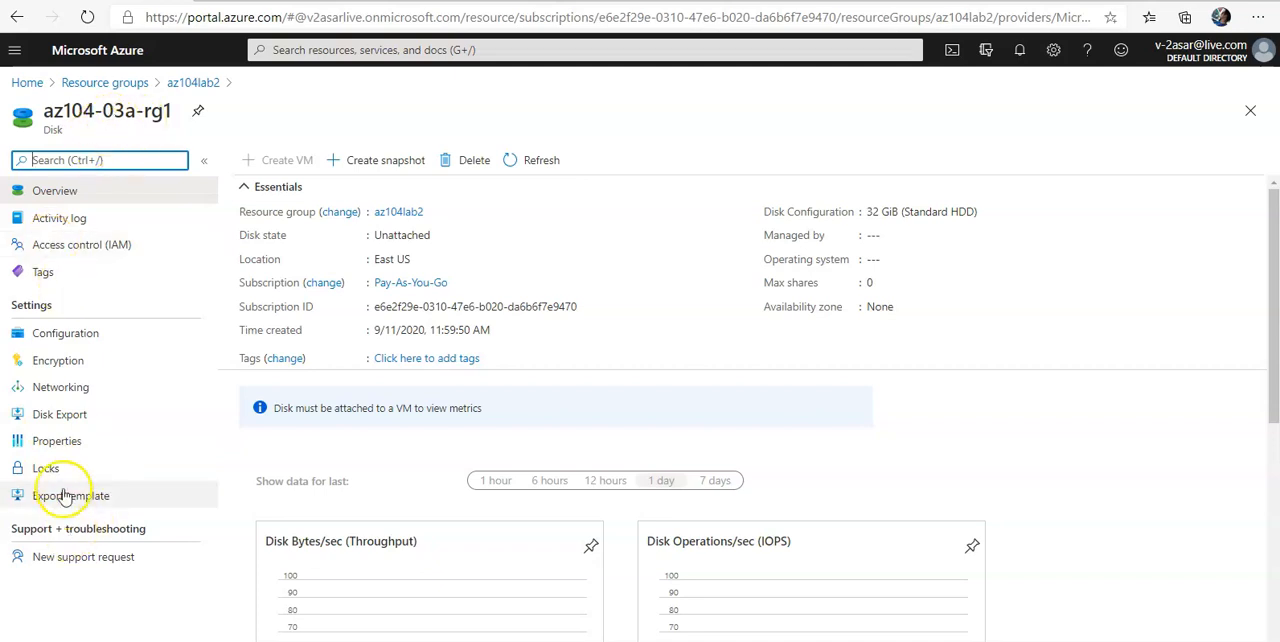
Add a lock named Delete of type Delete with note 'This lock prevents deletion'
left_click(46, 468)
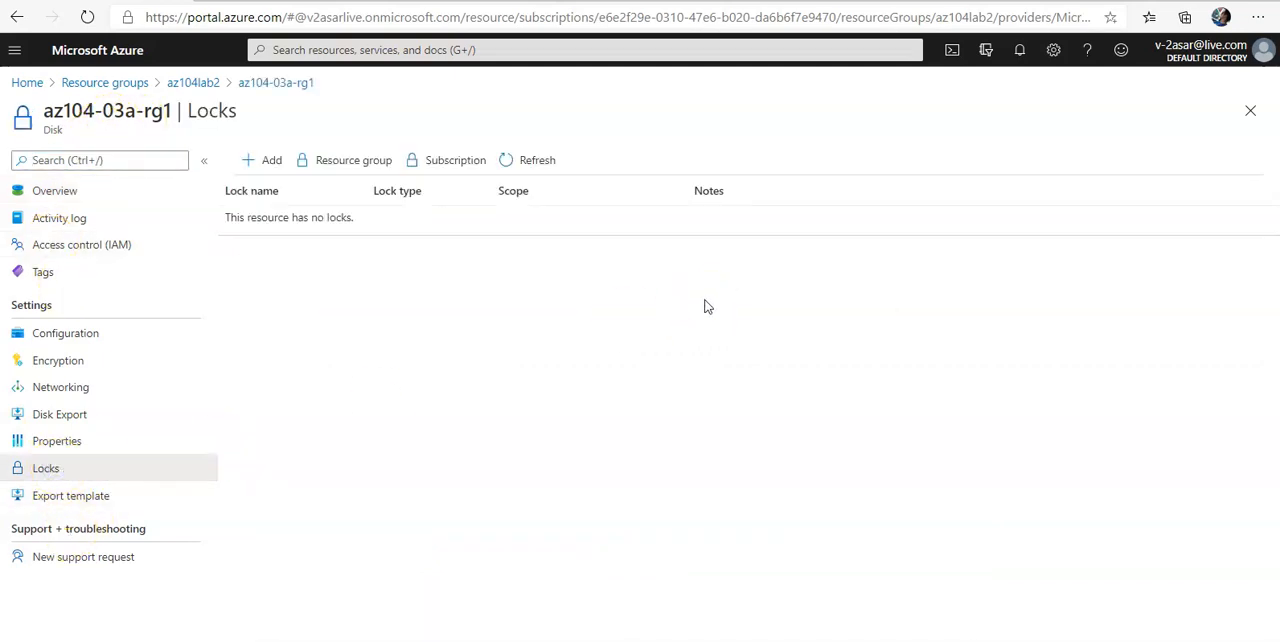
left_click(262, 160)
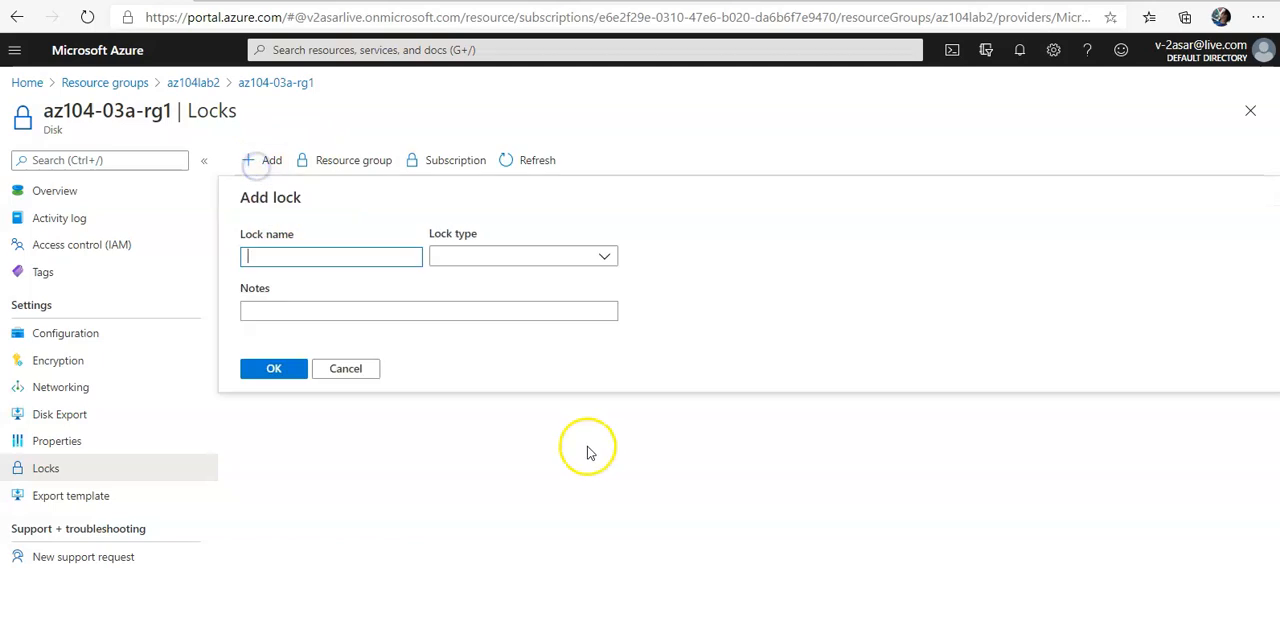
type("Del")
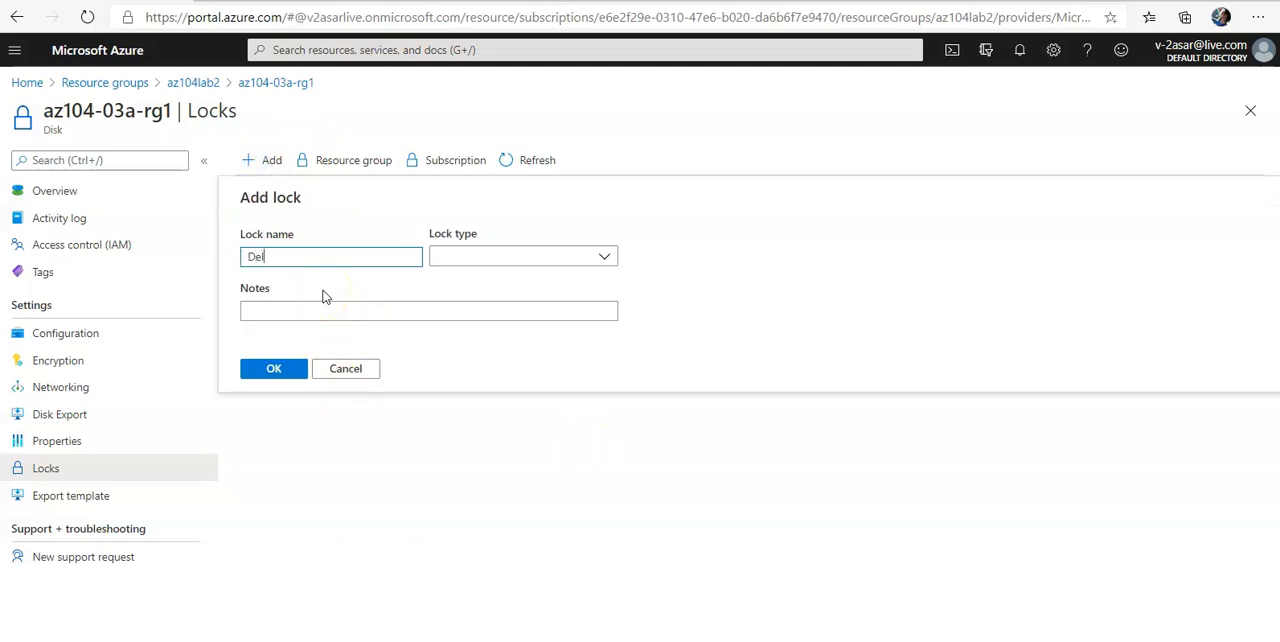
type("ete")
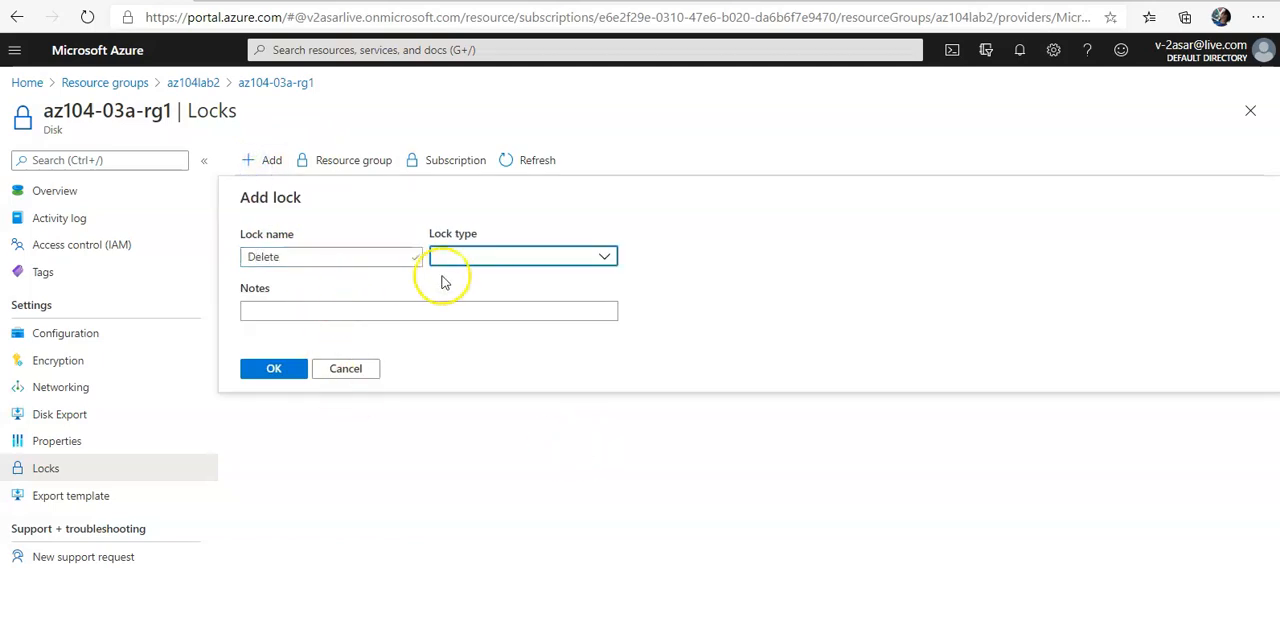
left_click(497, 256)
left_click(462, 308)
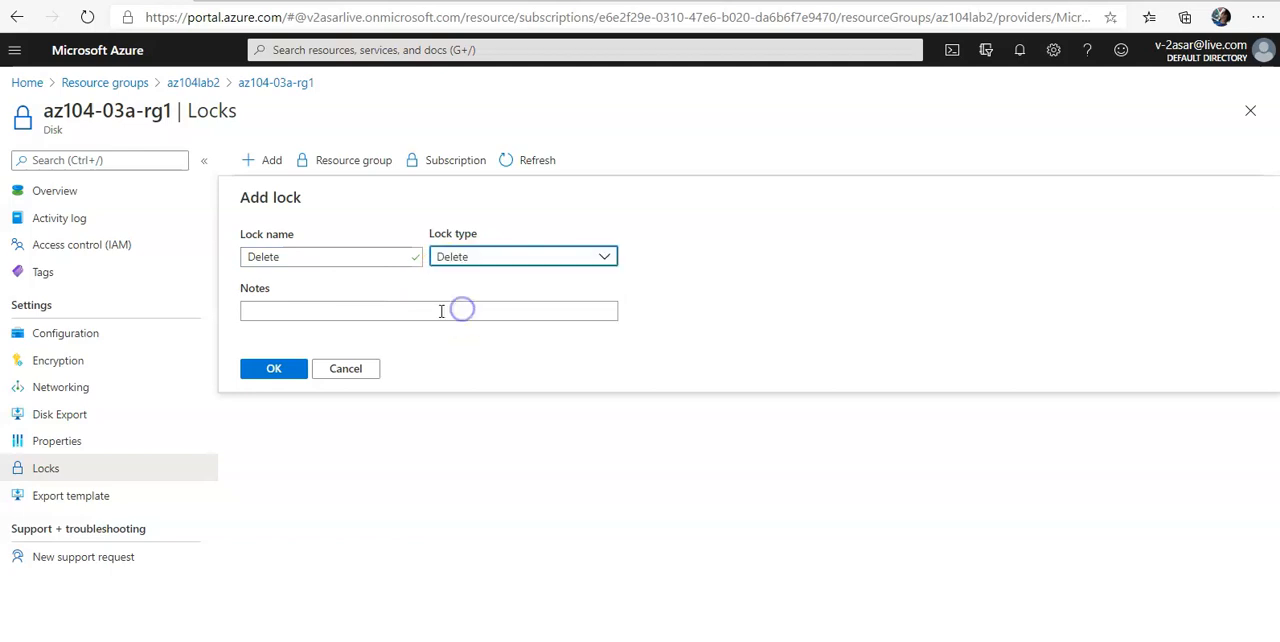
left_click(440, 310)
type("This")
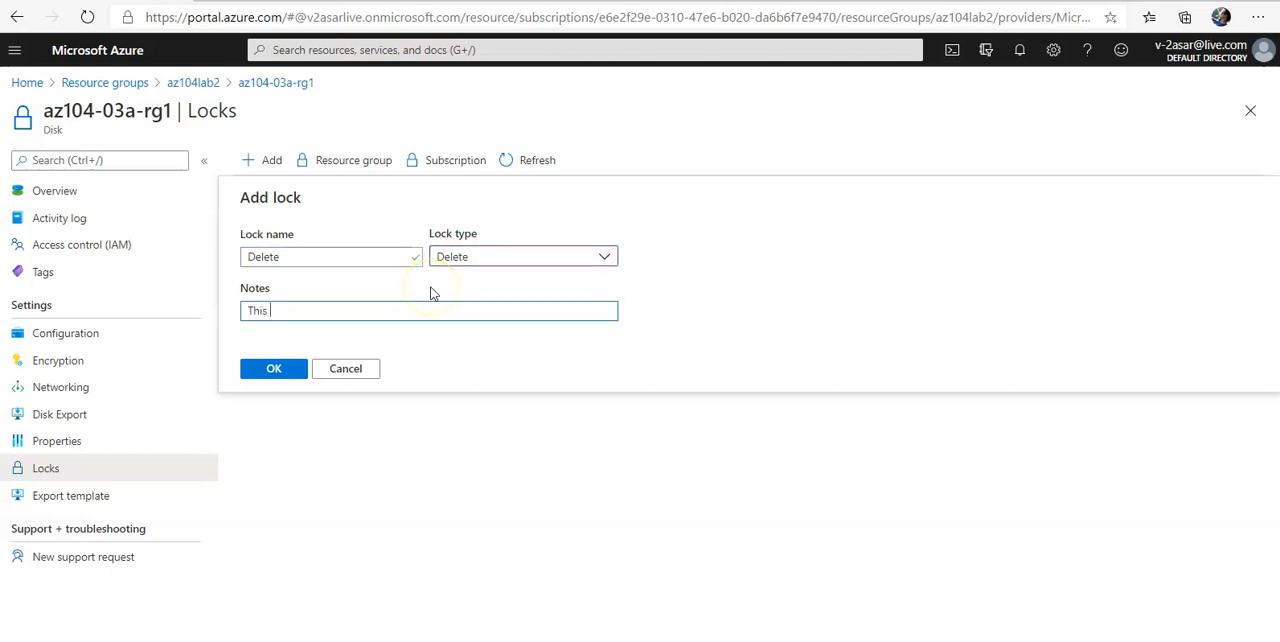
type(" lock prevents")
type(" deletion")
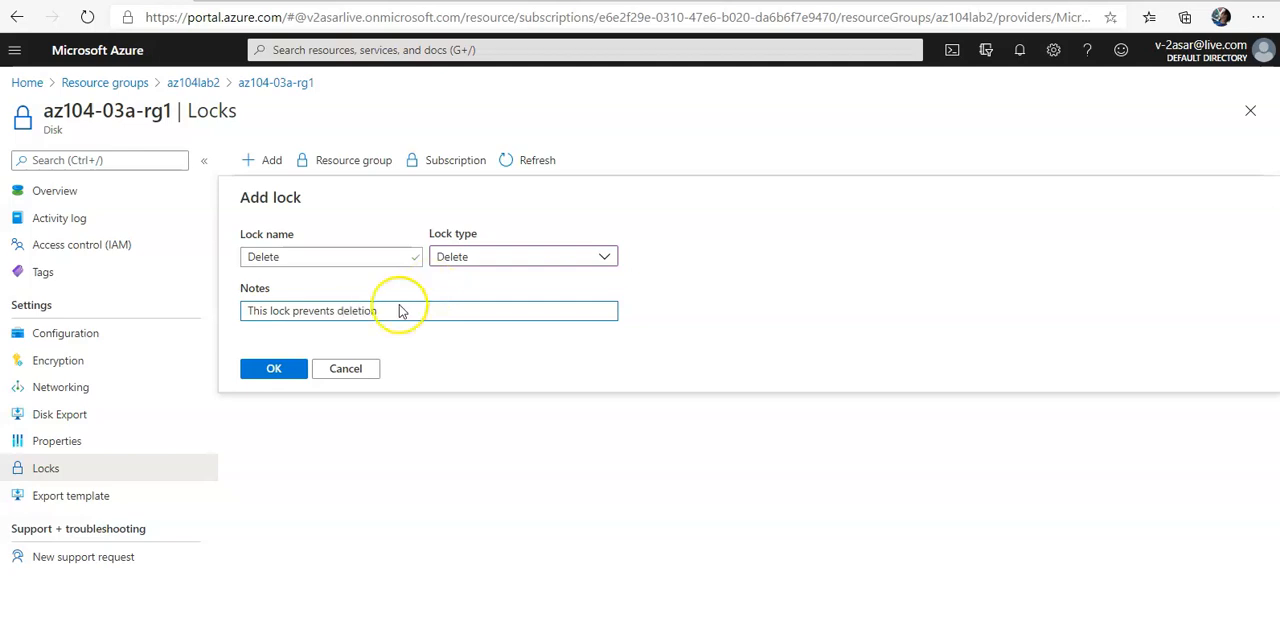
left_click(274, 368)
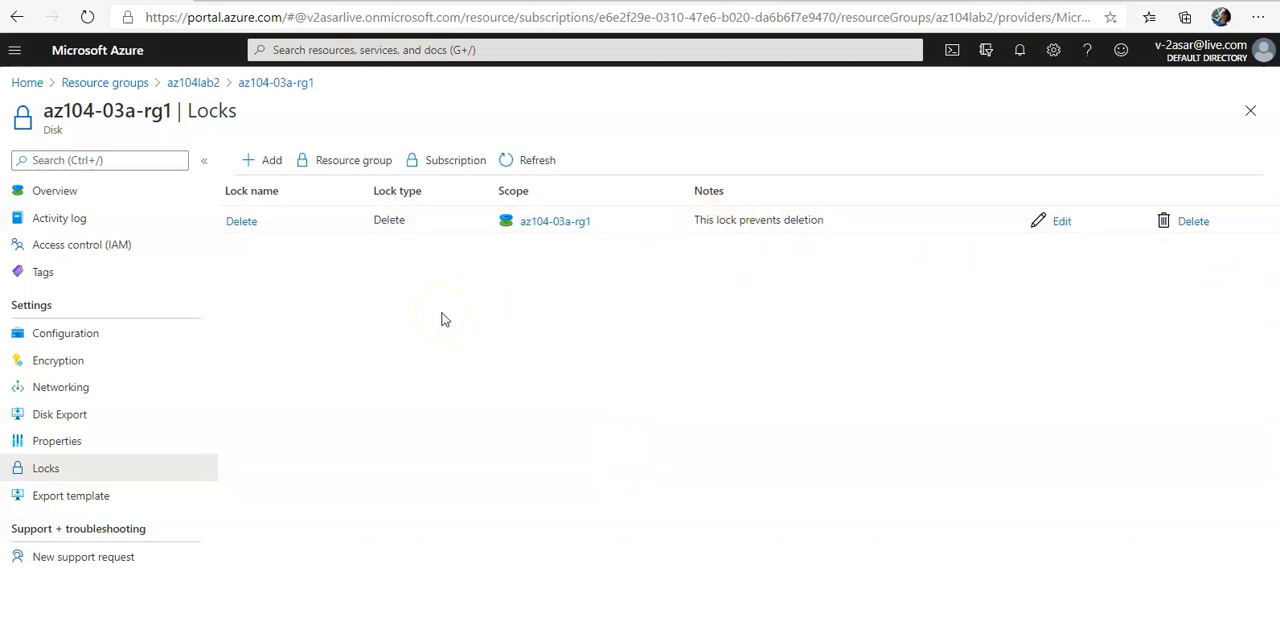
Attempt to delete az104-03a-rg1 from Overview, get blocked by the lock, and go to Locks
left_click(55, 191)
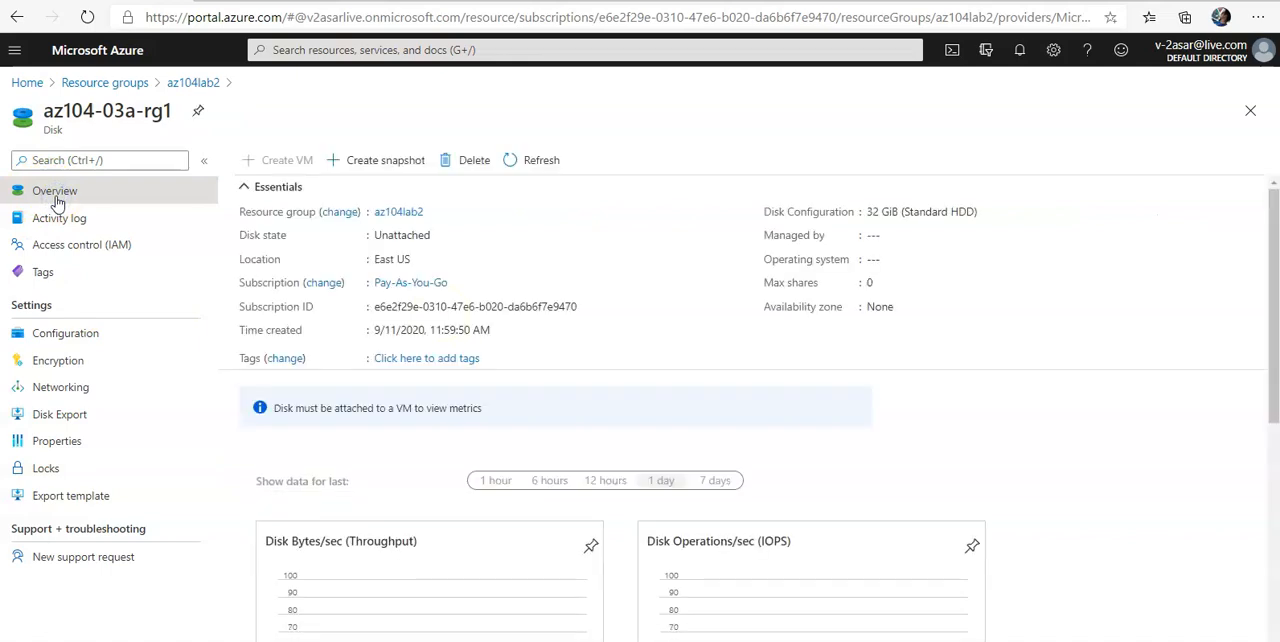
left_click(466, 160)
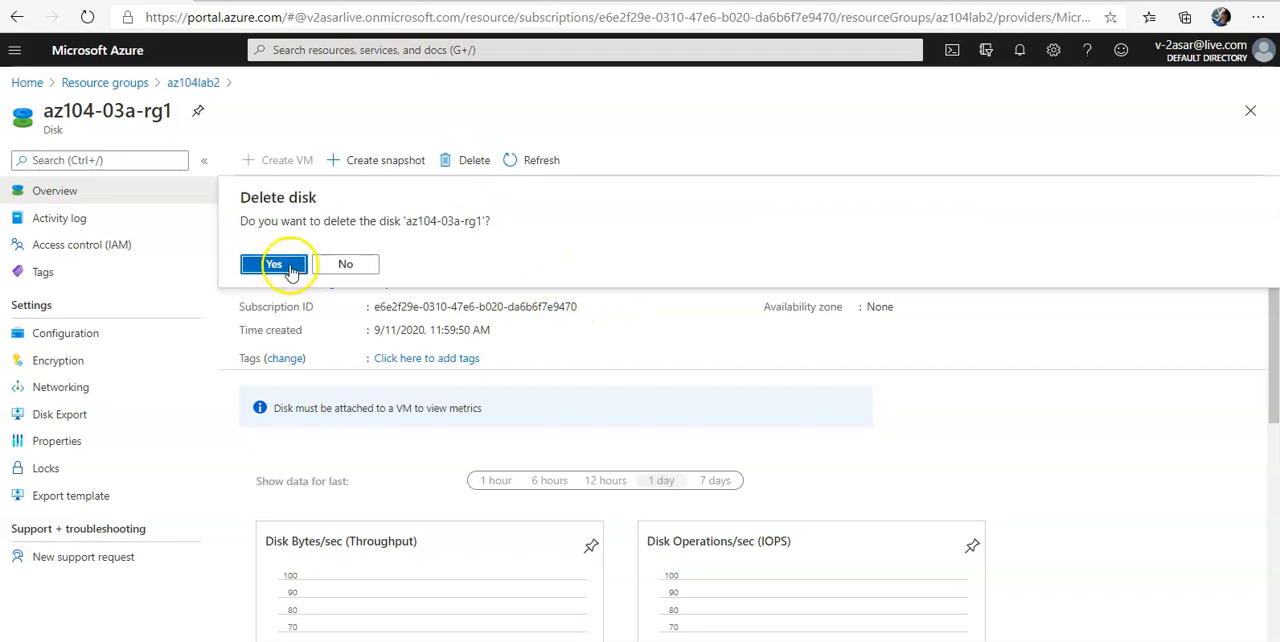
left_click(274, 263)
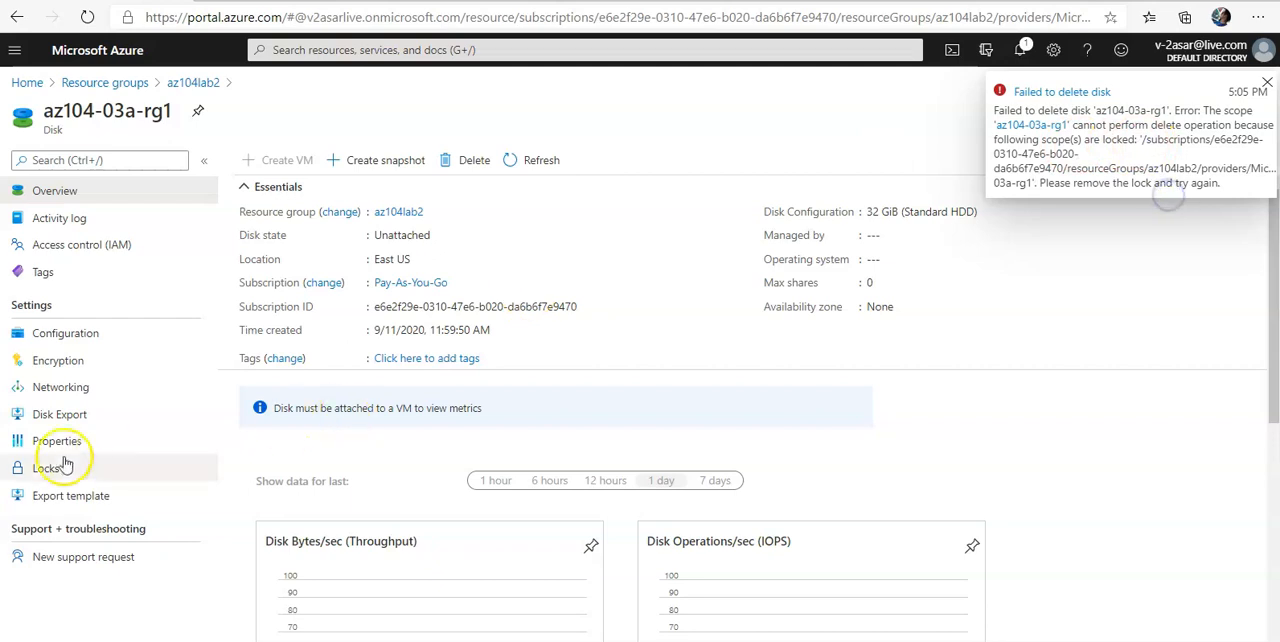
left_click(46, 468)
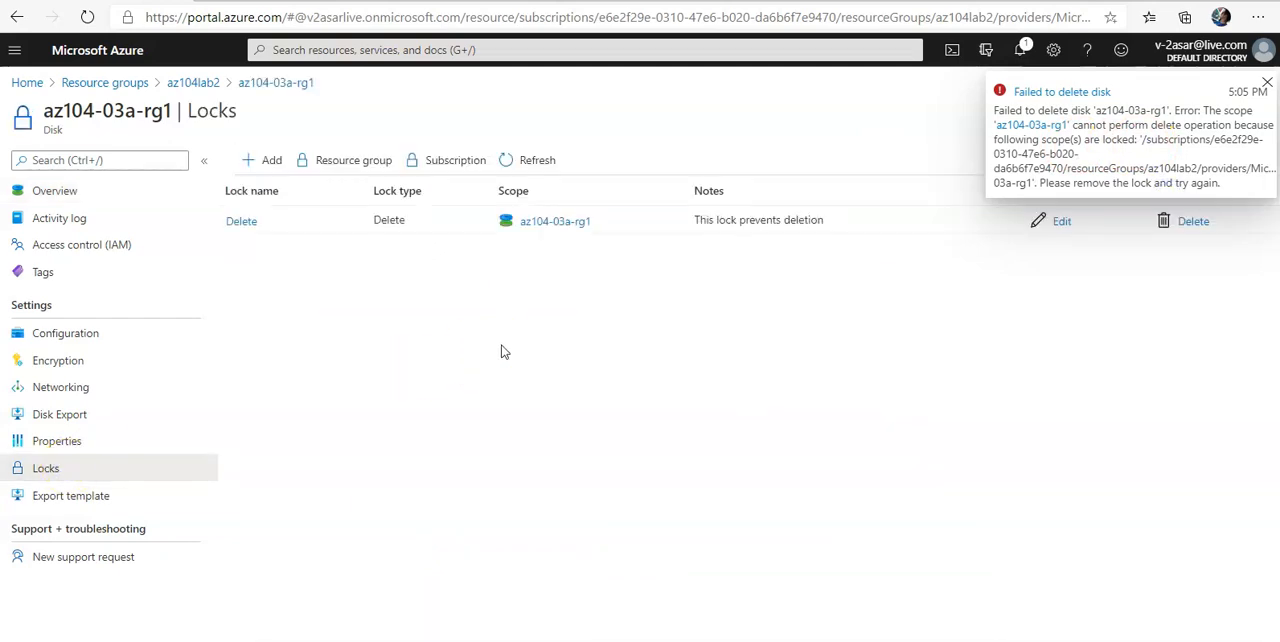
Remove the Delete lock and refresh the locks list to confirm it is gone
left_click(1182, 228)
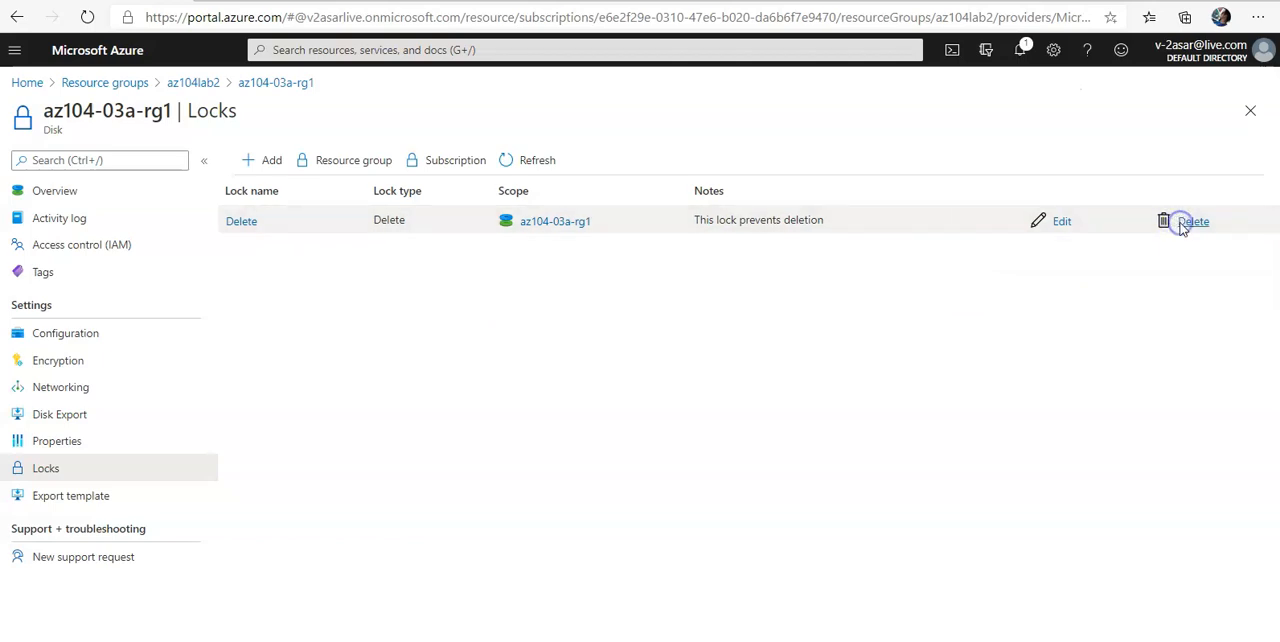
left_click(528, 160)
Delete disk az104-03a-rg1 from Overview, confirm, and dismiss the success notification
left_click(54, 190)
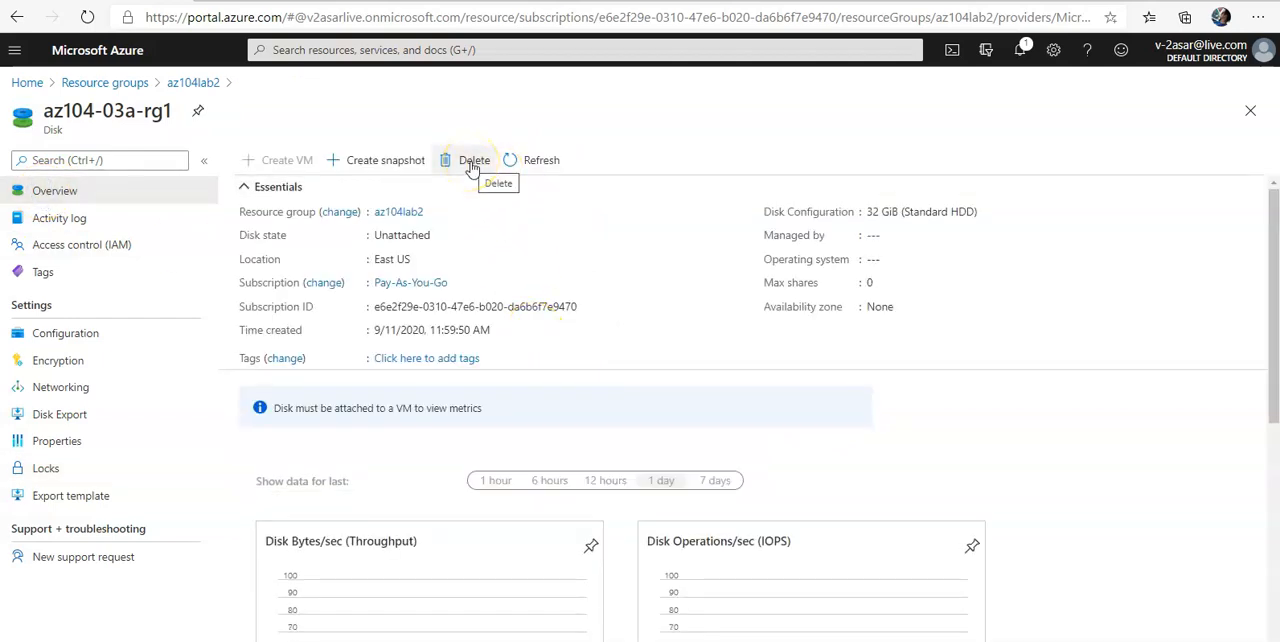
left_click(473, 160)
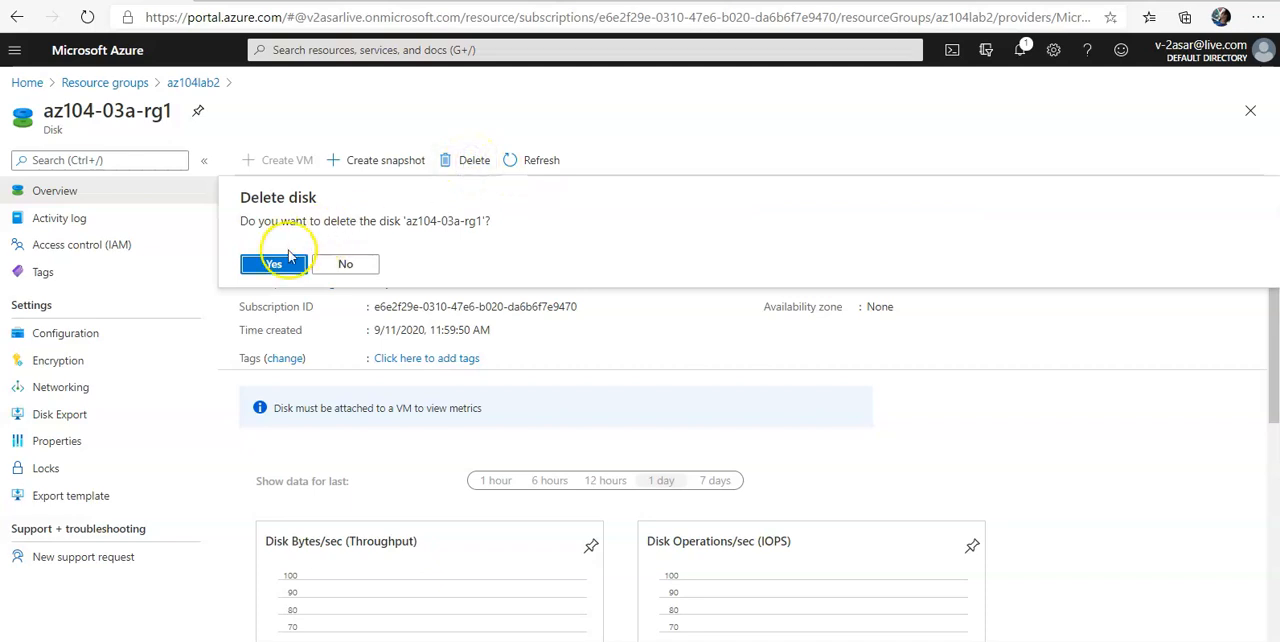
left_click(274, 264)
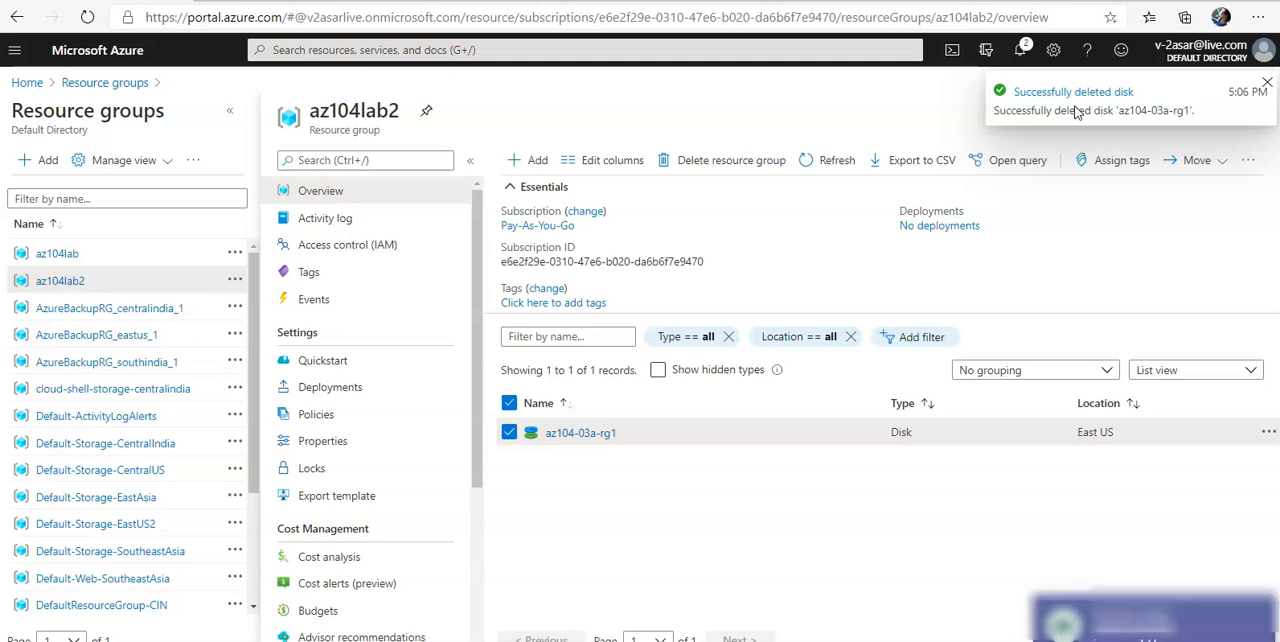
left_click(1260, 621)
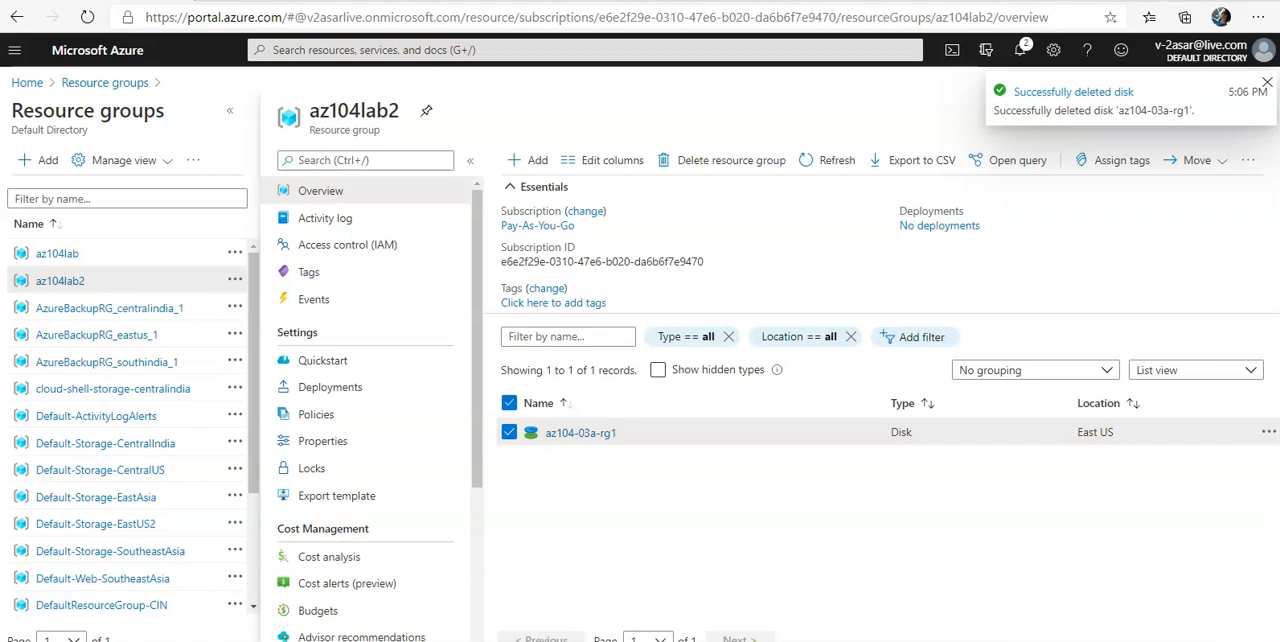